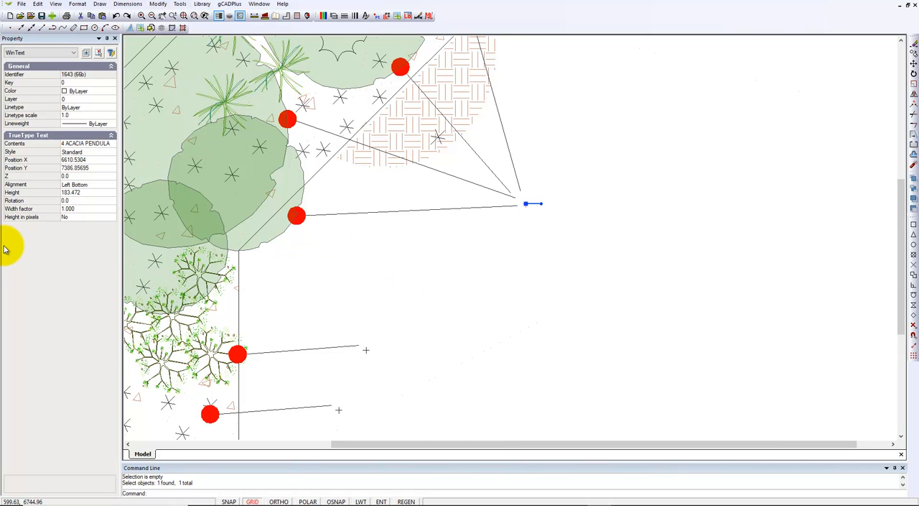
Move the "THIS IS SOME WINTEXT" text from beside the company logo to the empty area just below the plan's converging leader lines
left_click(24, 54)
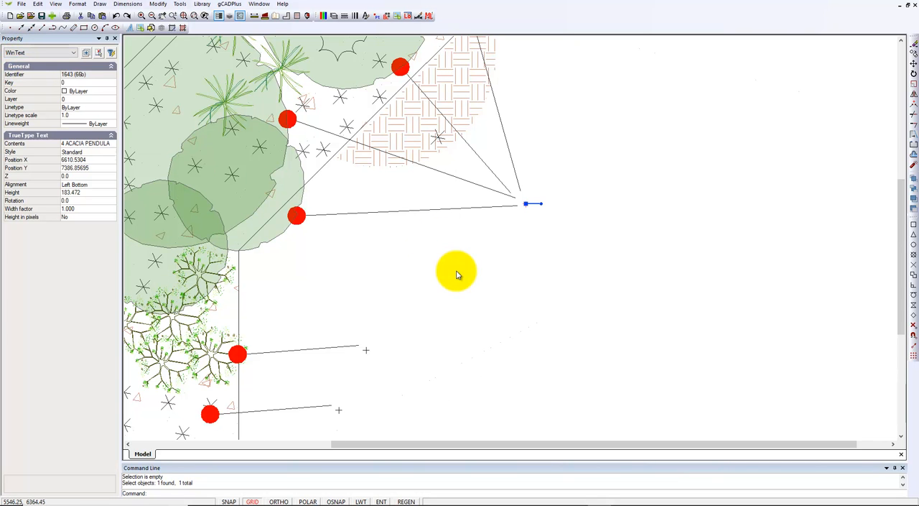
key("Escape")
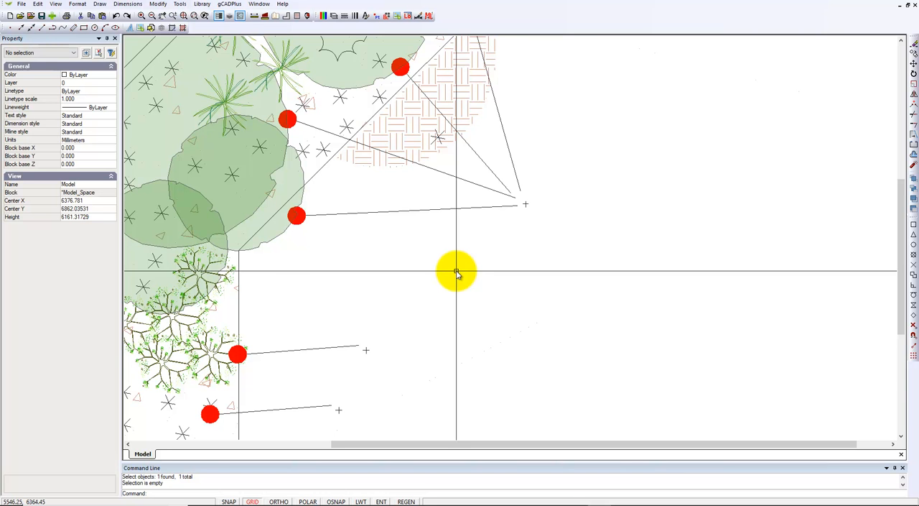
scroll(456, 273, "down", 3)
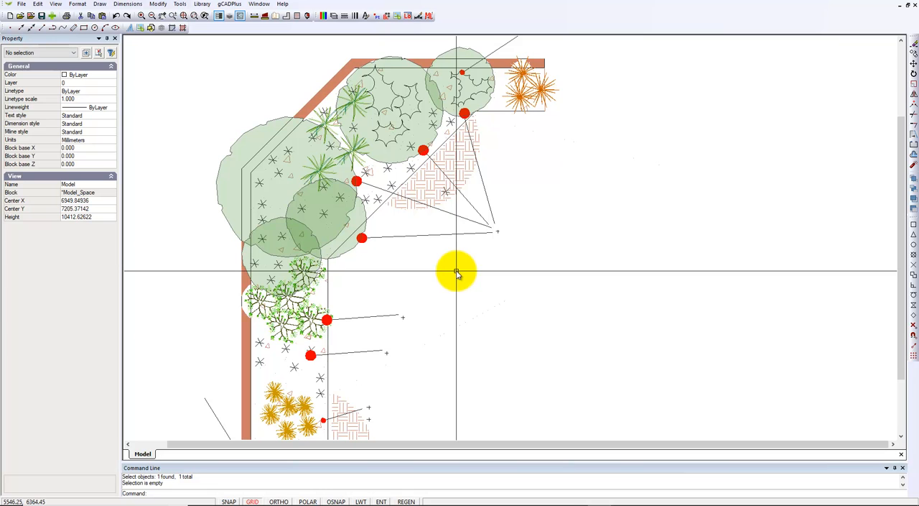
scroll(456, 273, "down", 1)
middle_click_drag(494, 338, 465, 283)
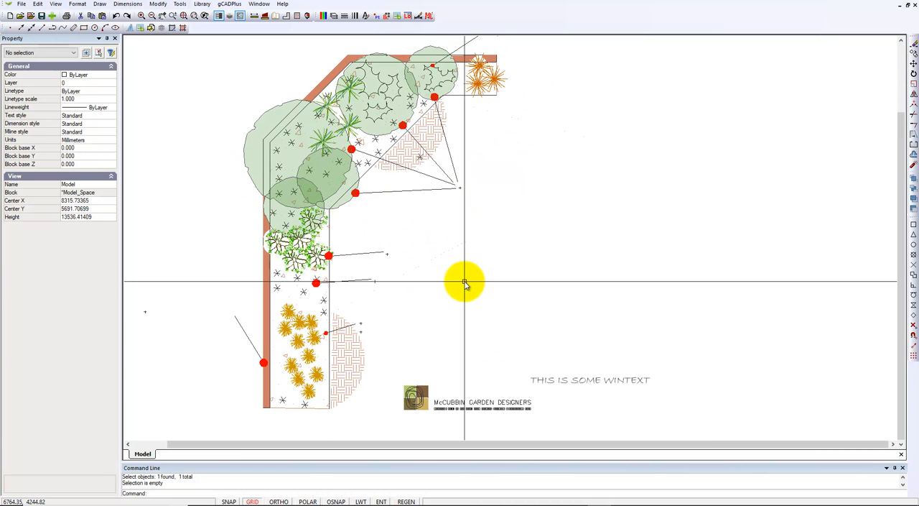
left_click(553, 383)
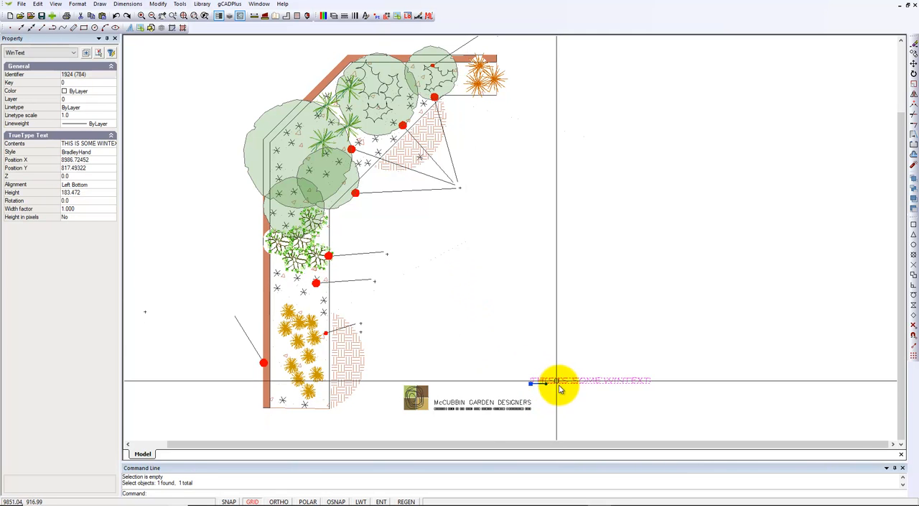
left_click(531, 384)
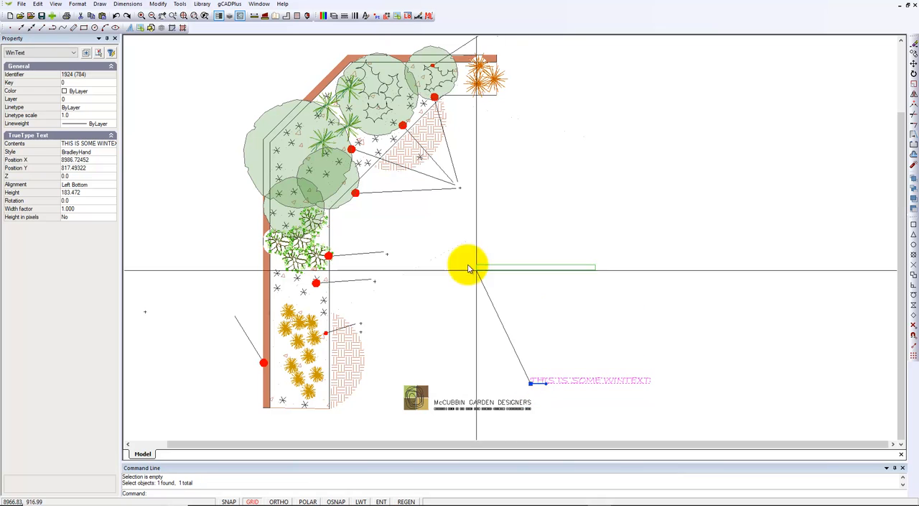
left_click(442, 230)
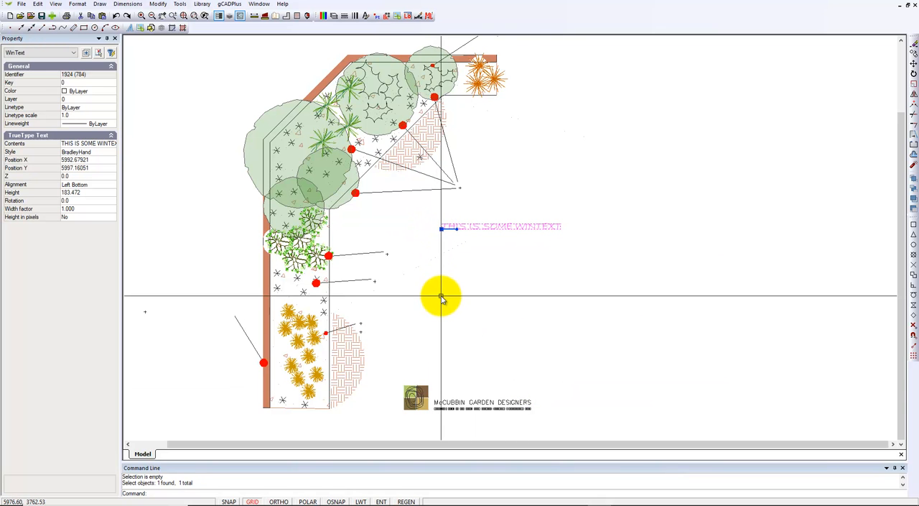
key("Escape")
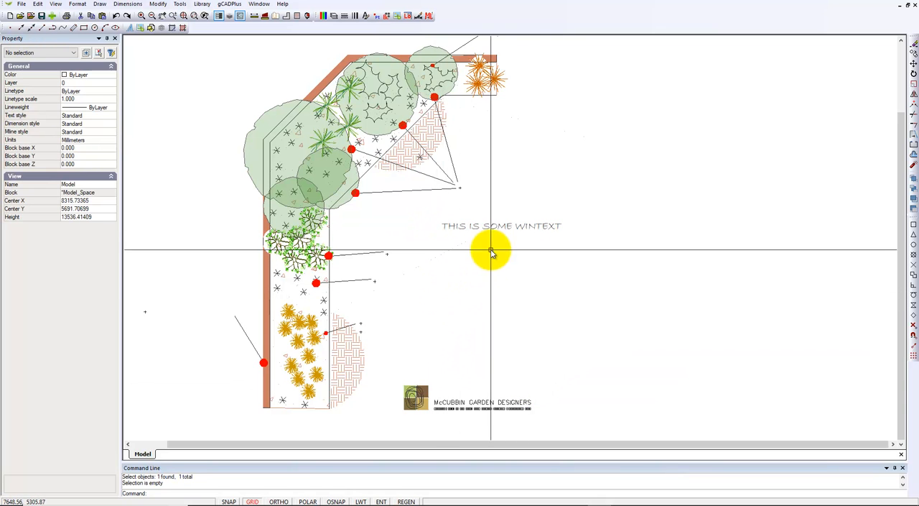
Examine the text style and other properties of the "THIS IS SOME WINTEXT" text
scroll(482, 229, "up", 2)
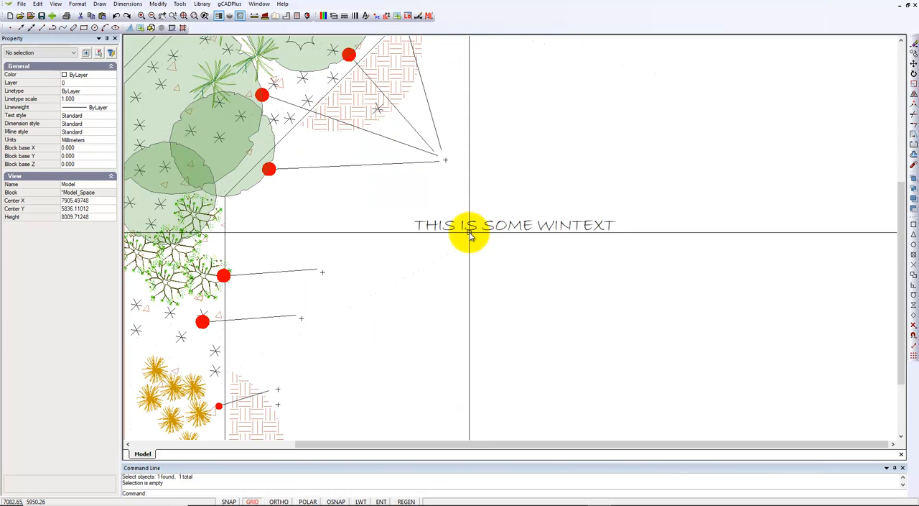
left_click(470, 232)
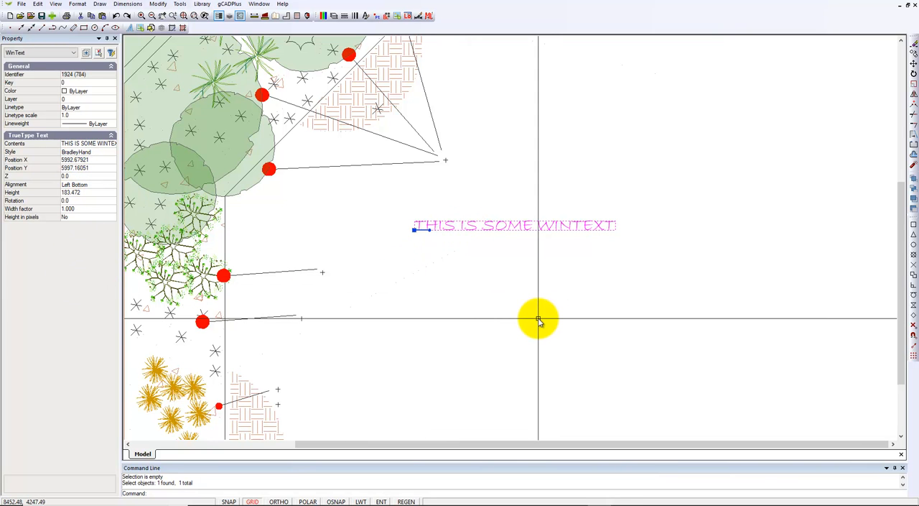
key("Escape")
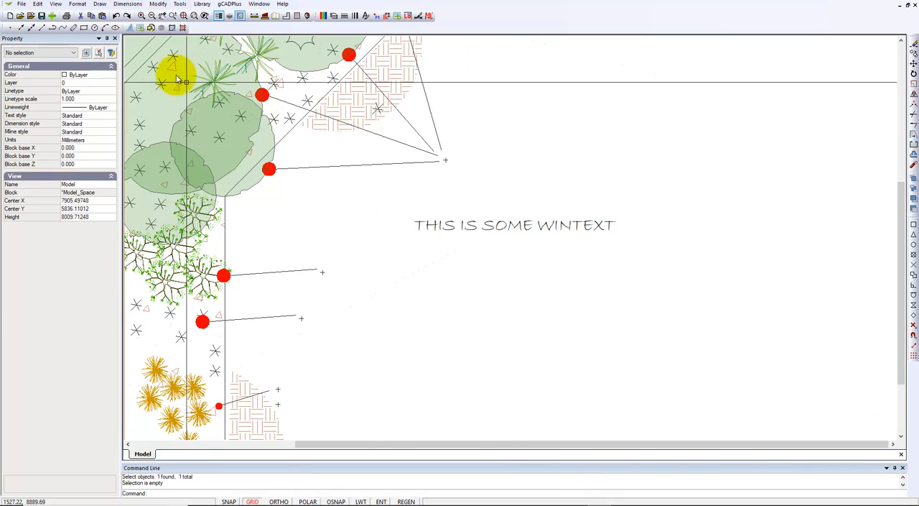
Add a new text style to the drawing's text styles
left_click(81, 4)
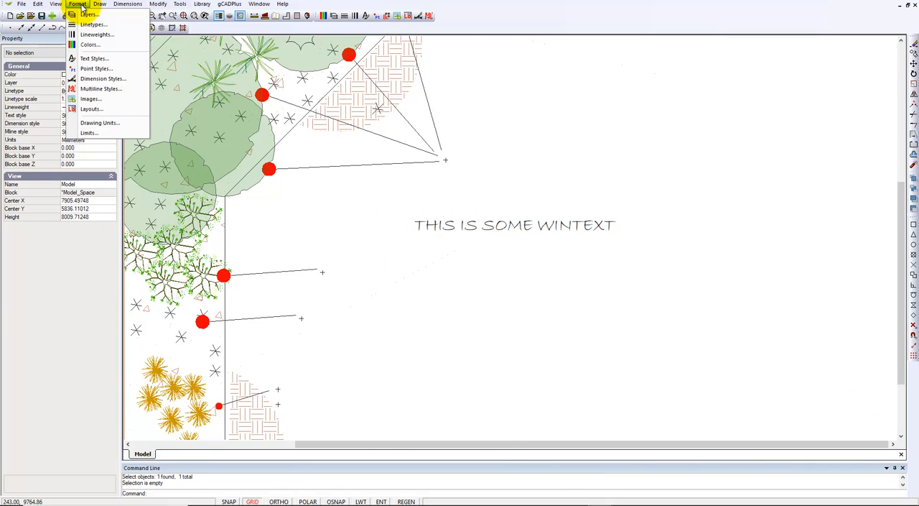
left_click(101, 59)
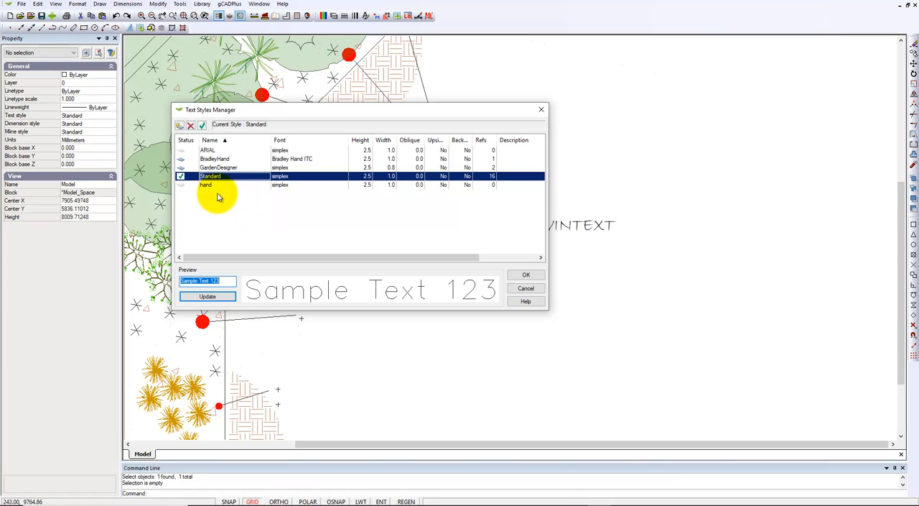
left_click(179, 125)
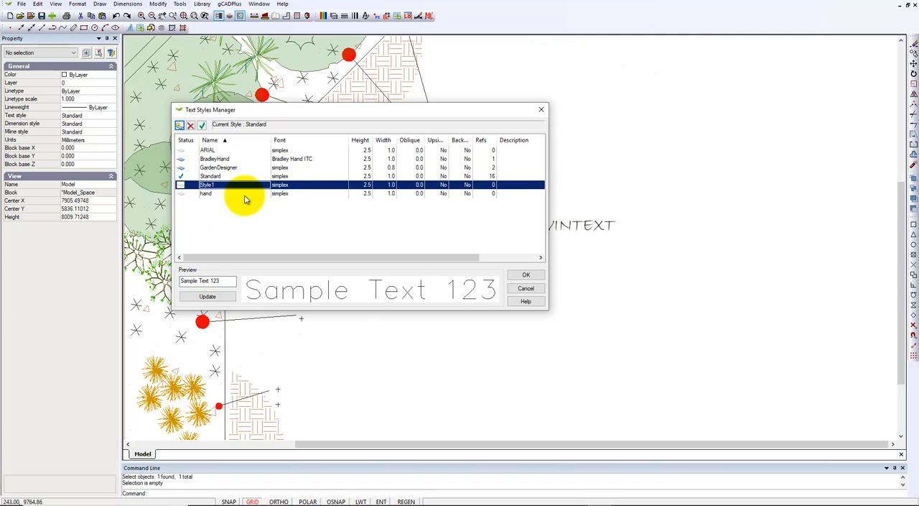
Assign the Calibri Light TrueType font to the new text style and make that style current
double_click(320, 187)
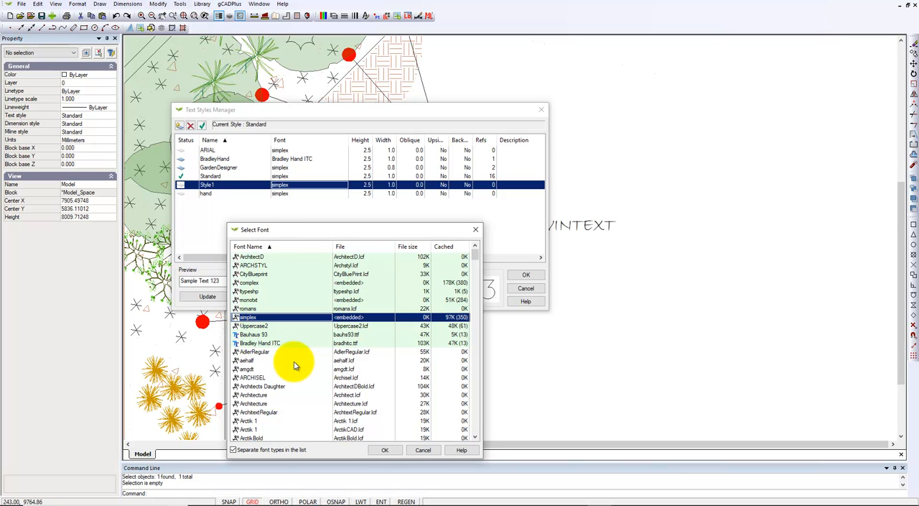
scroll(295, 365, "down", 10)
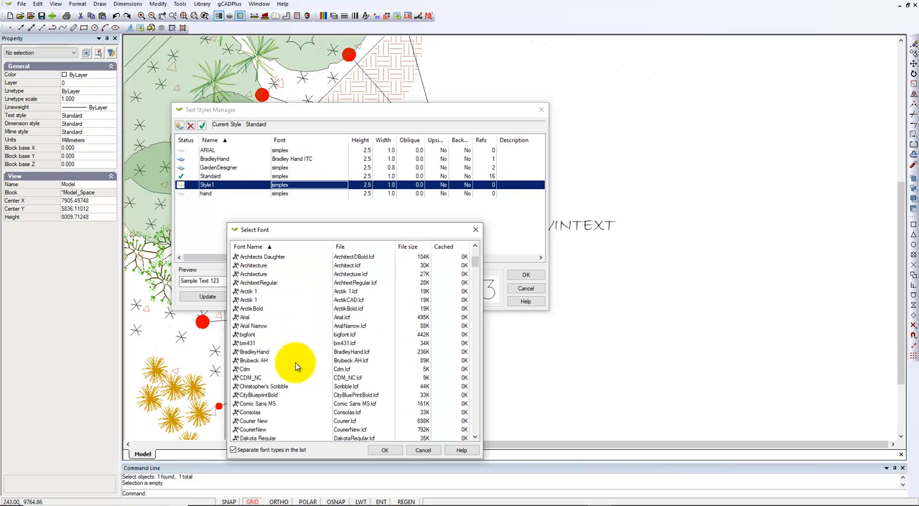
scroll(297, 366, "down", 12)
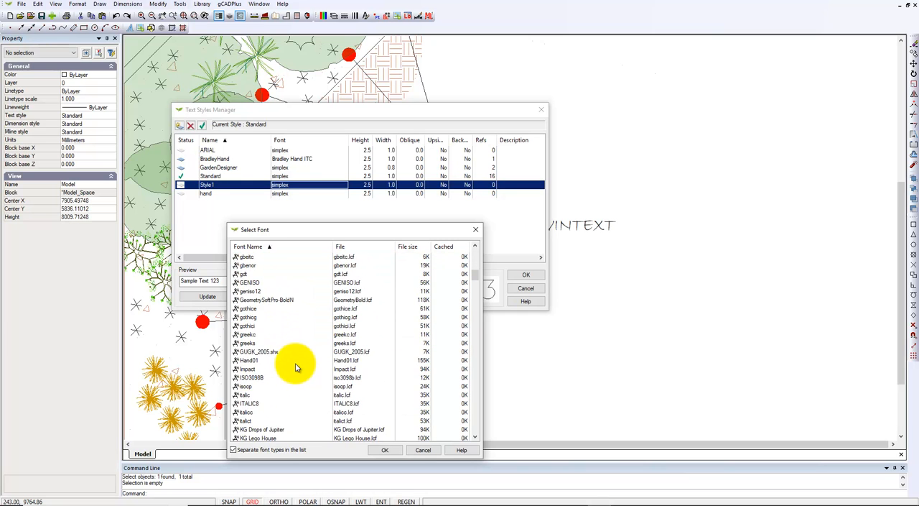
scroll(294, 365, "down", 12)
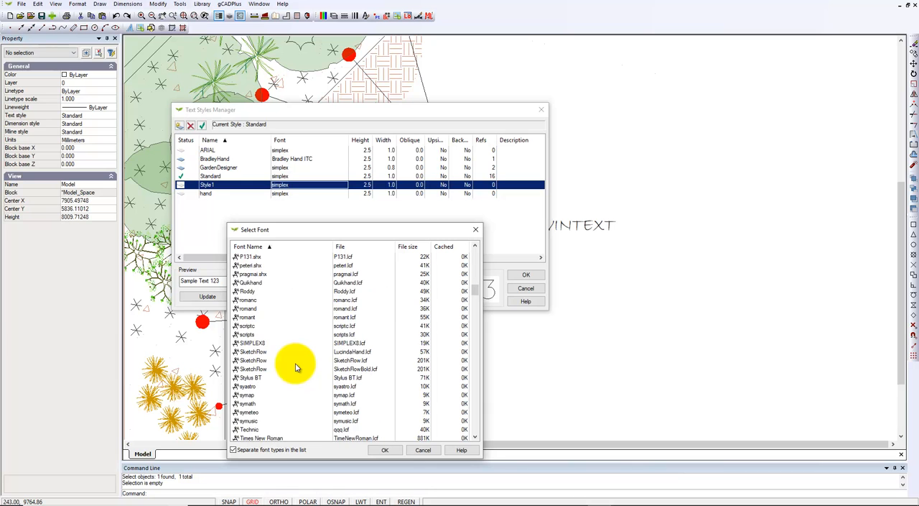
scroll(284, 359, "down", 1)
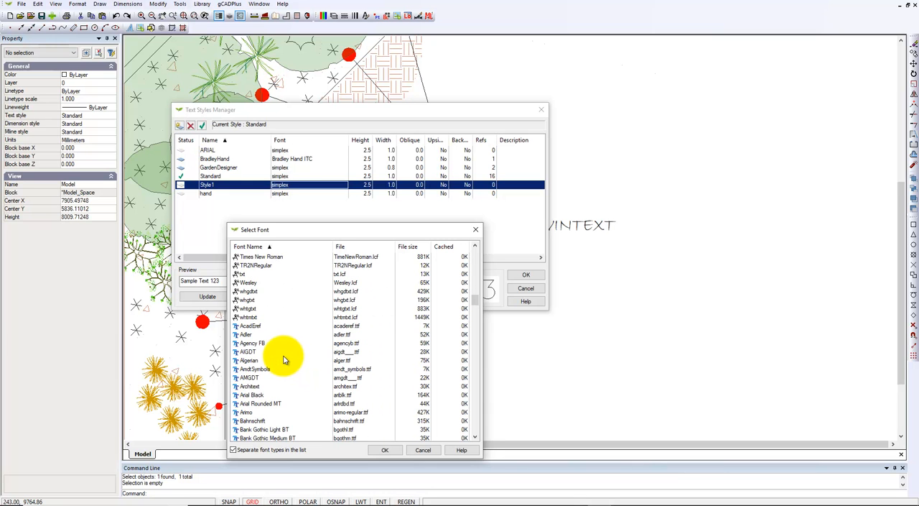
scroll(285, 359, "down", 1)
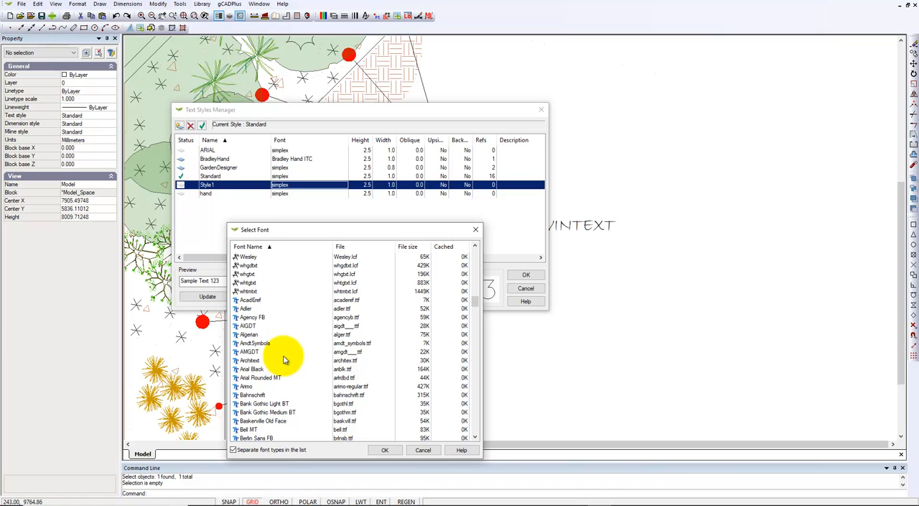
scroll(285, 359, "down", 5)
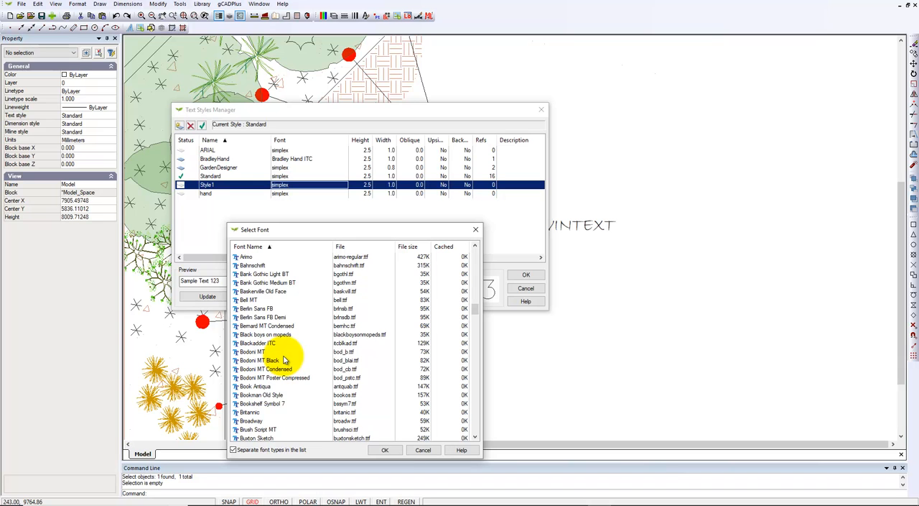
scroll(284, 359, "down", 1)
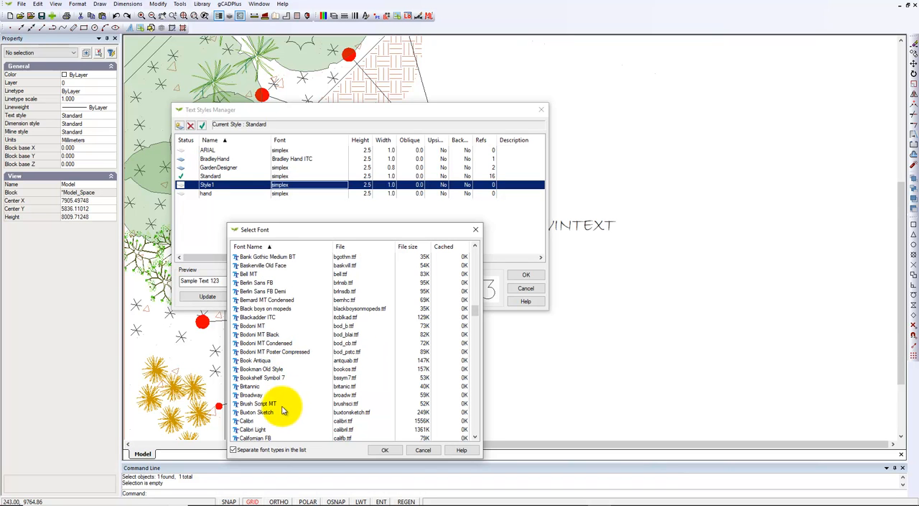
left_click(251, 430)
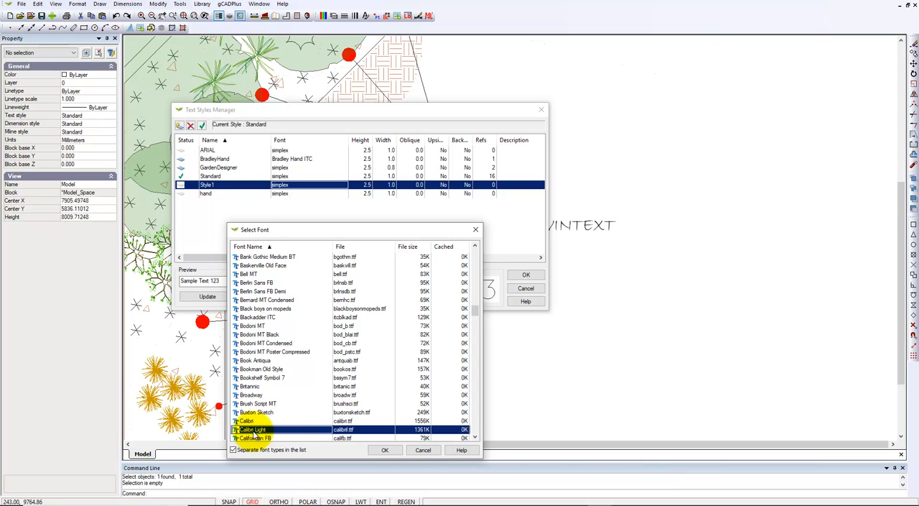
left_click(385, 451)
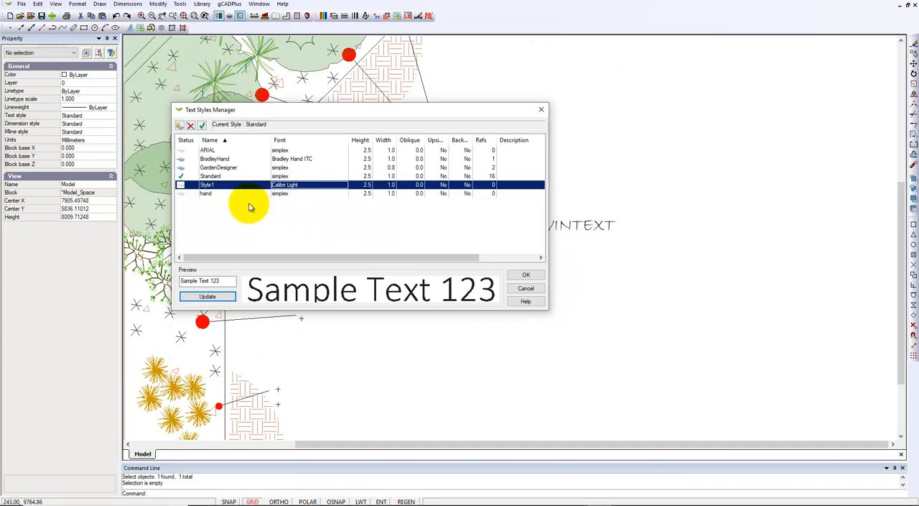
left_click(201, 125)
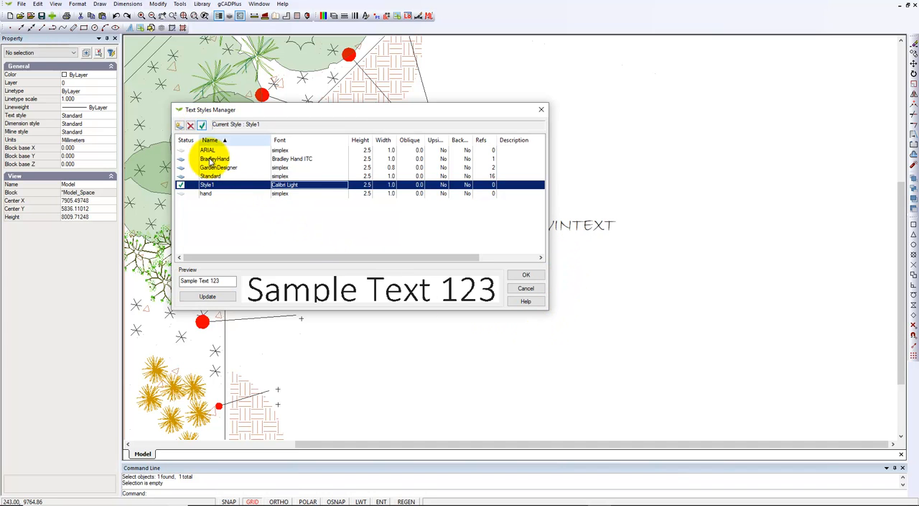
left_click(529, 278)
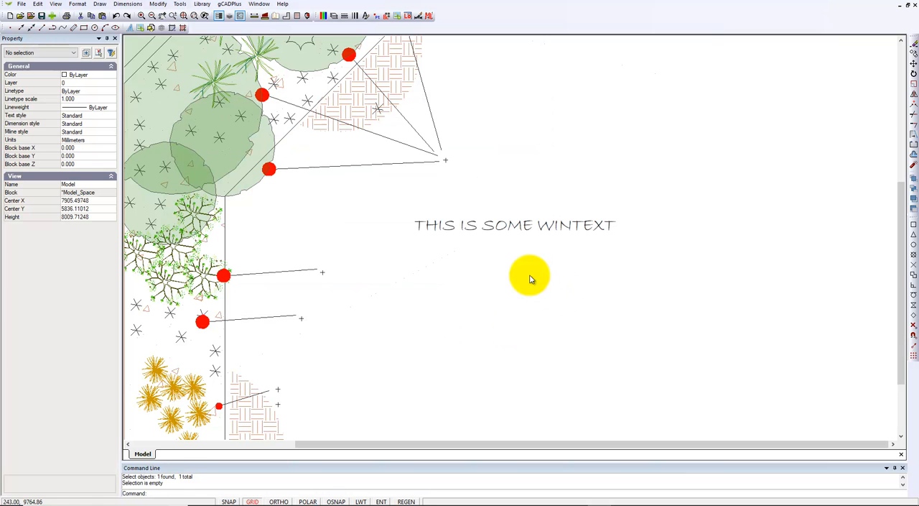
Place the TrueType text "STYLE CALIBRI" below the existing WinText, with height 100 and rotation 0
left_click(100, 4)
mouse_move(164, 148)
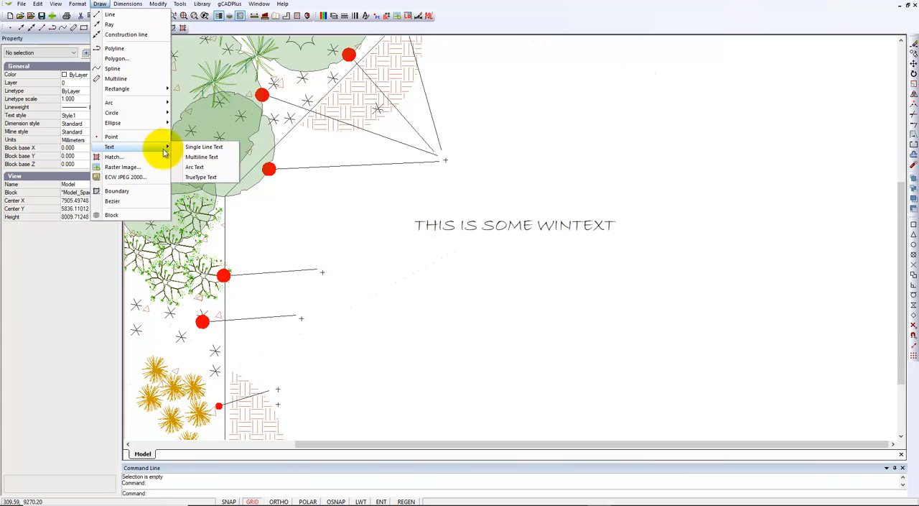
left_click(205, 177)
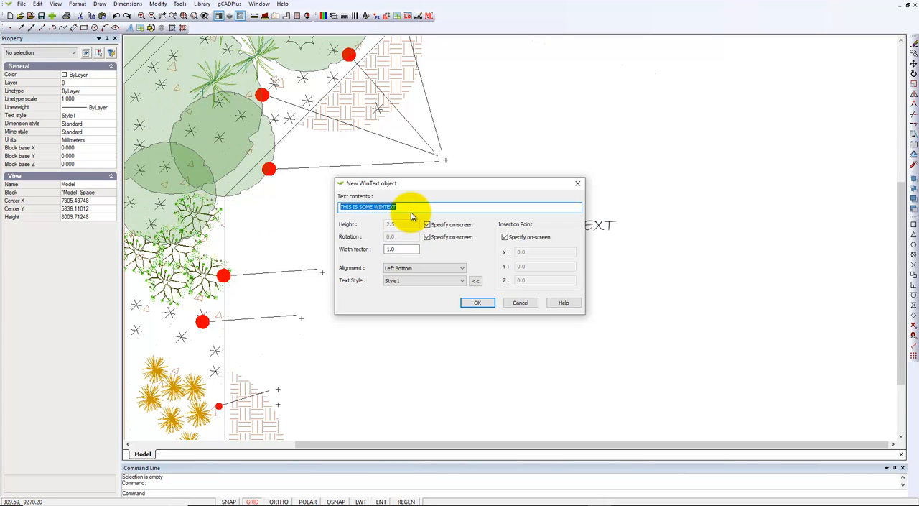
type("STYLE CALIBRI")
left_click(478, 302)
left_click(431, 291)
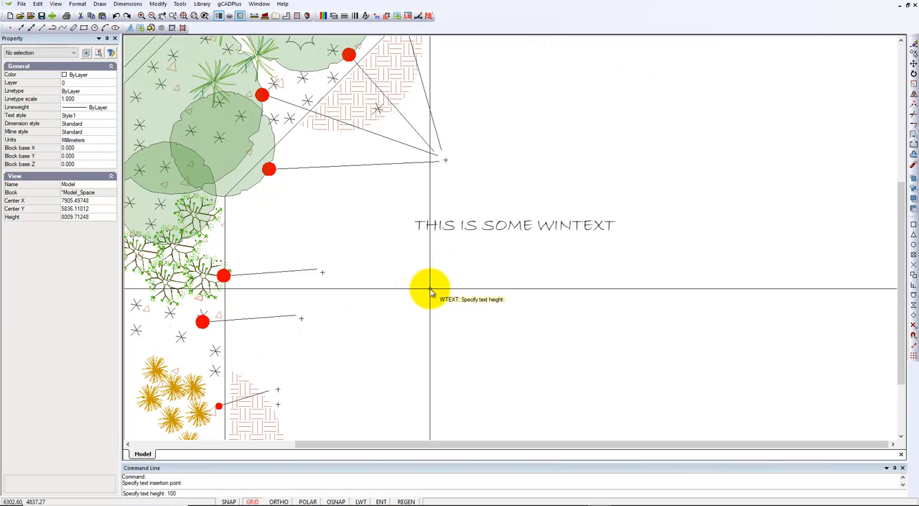
key("Return")
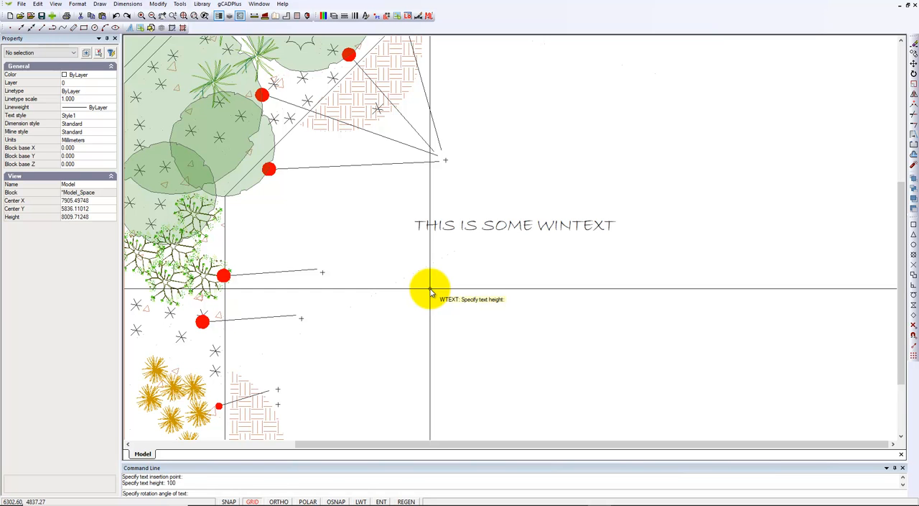
type("0")
key("Return")
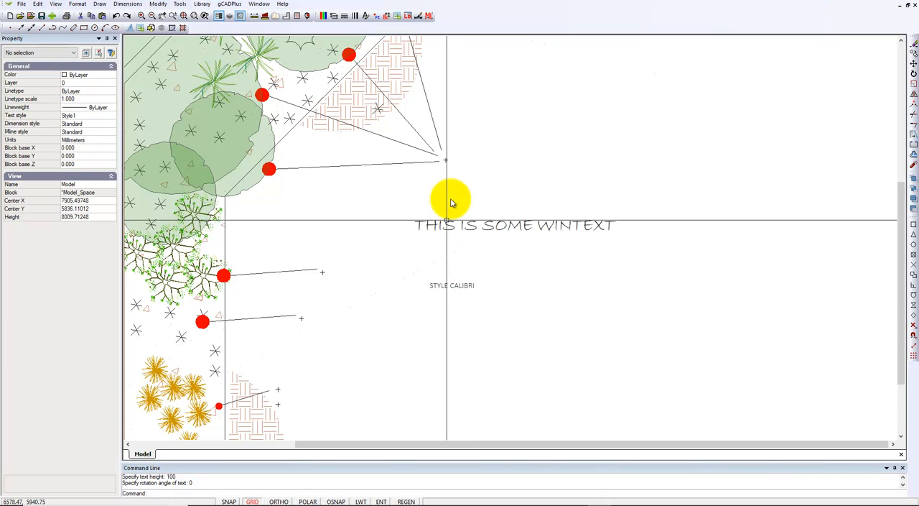
Compare the text properties of "STYLE CALIBRI" with those of the blank plant label where the leader lines converge
left_click(440, 285)
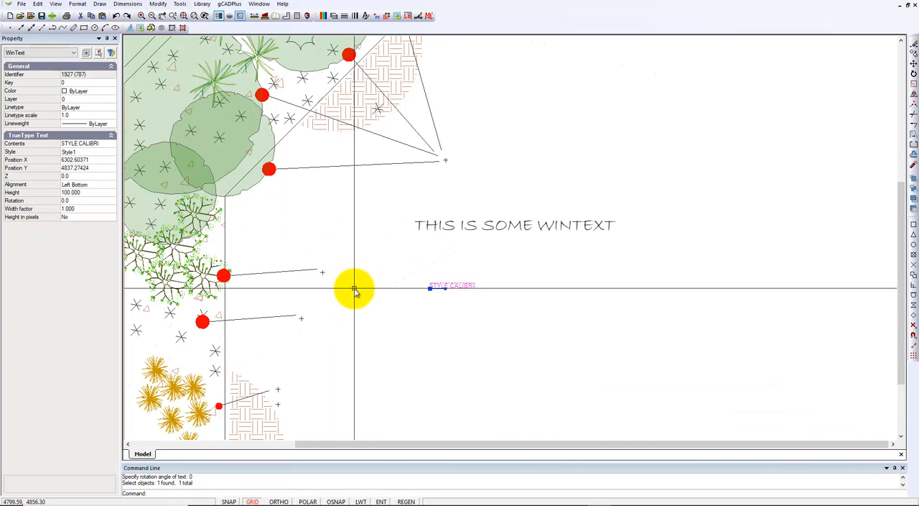
key("Escape")
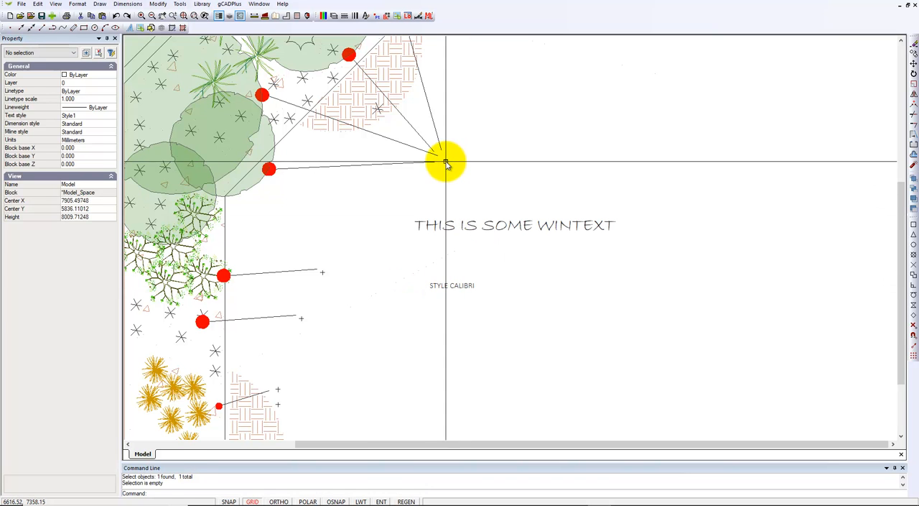
left_click(446, 163)
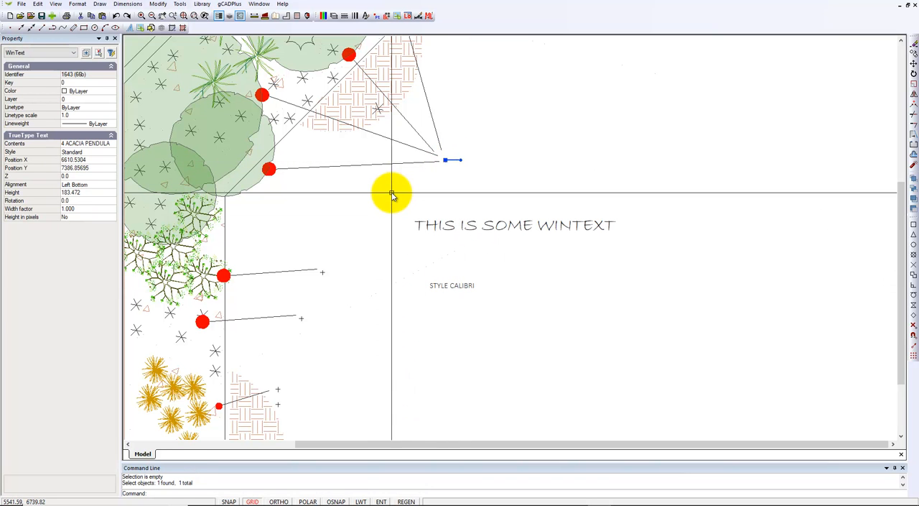
Match the properties of "STYLE CALIBRI" onto the blank plant label where the leader lines converge and the four blank labels at the leaders below it
key("Escape")
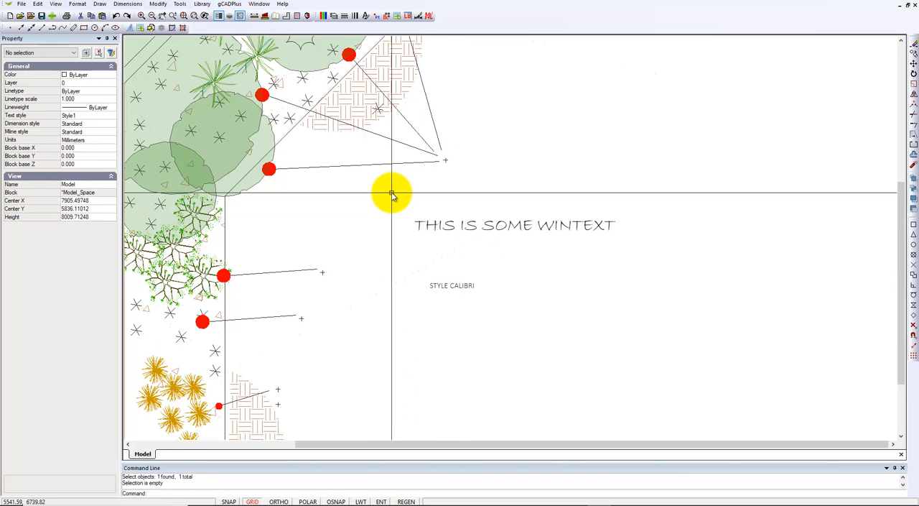
left_click(162, 5)
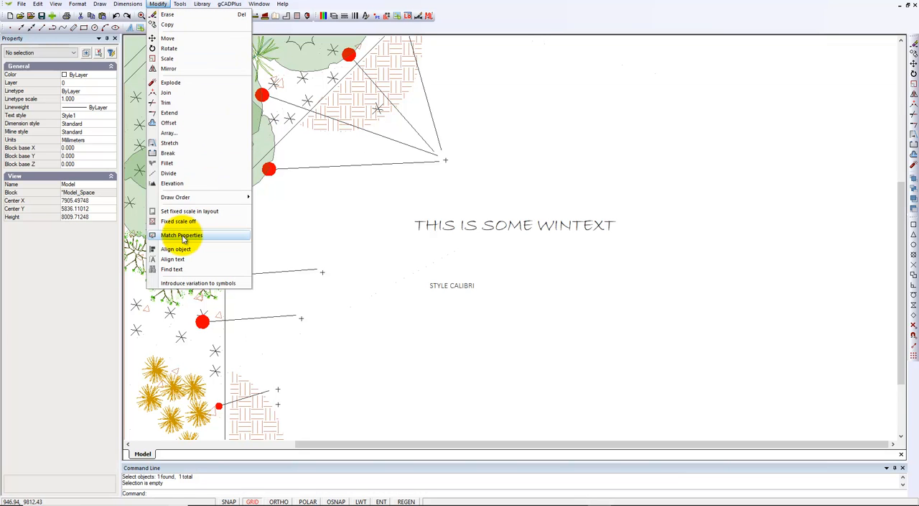
left_click(220, 236)
left_click(462, 288)
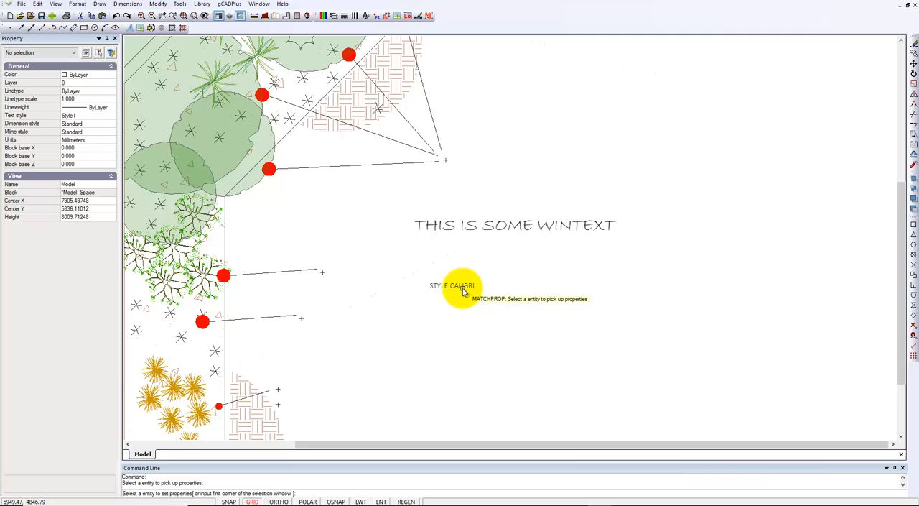
left_click(446, 162)
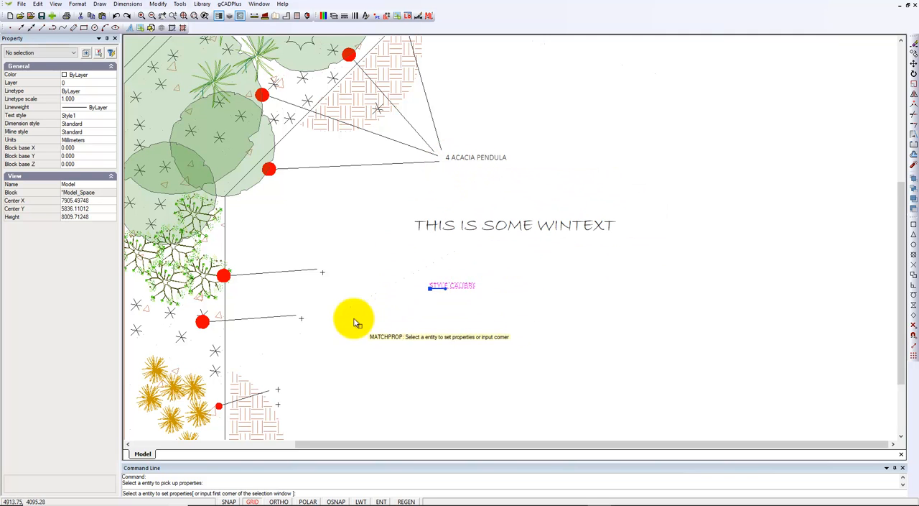
left_click(322, 271)
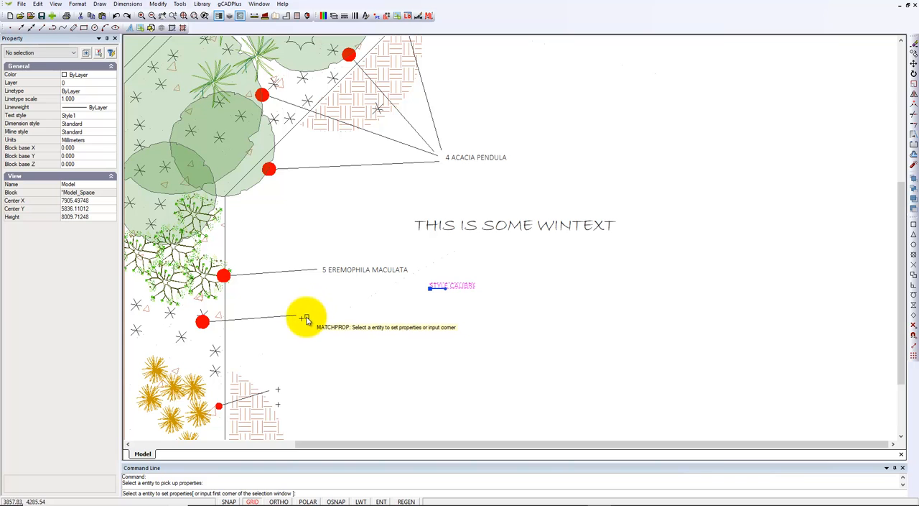
left_click(301, 321)
left_click(279, 391)
left_click(277, 404)
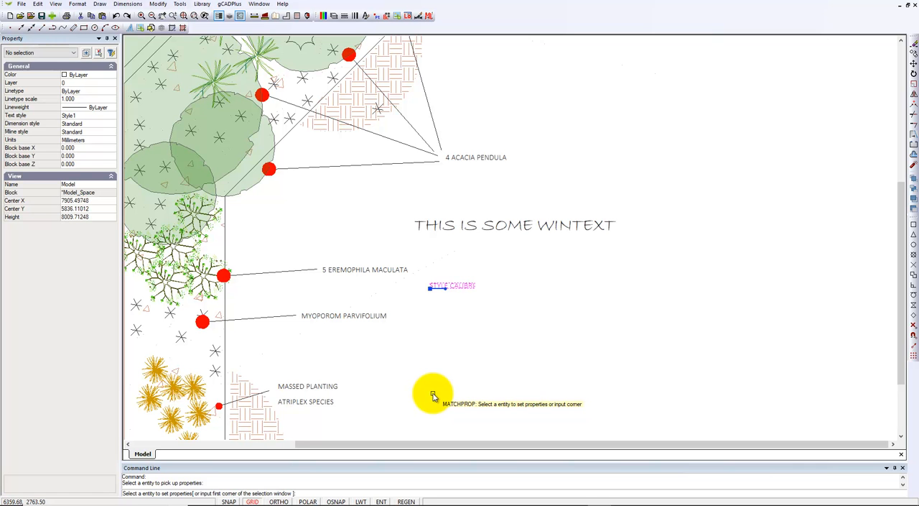
key("Return")
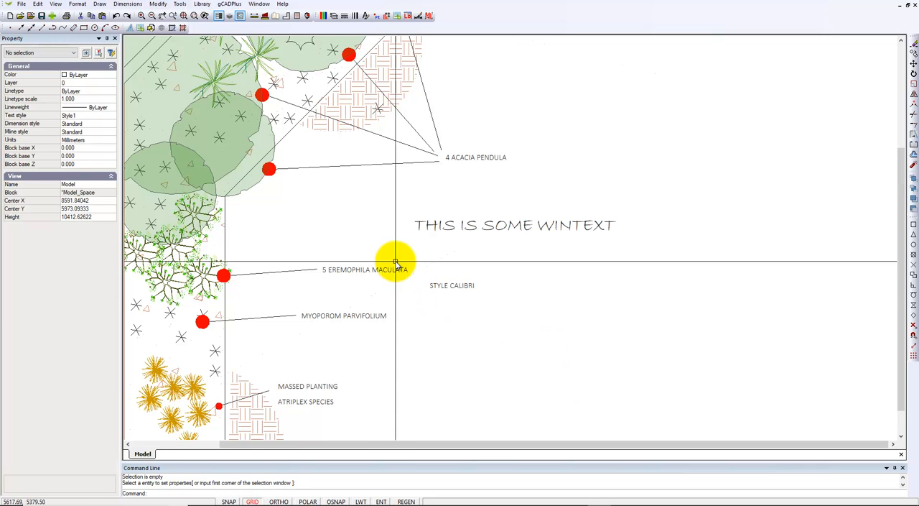
scroll(395, 263, "down", 1)
scroll(396, 264, "down", 1)
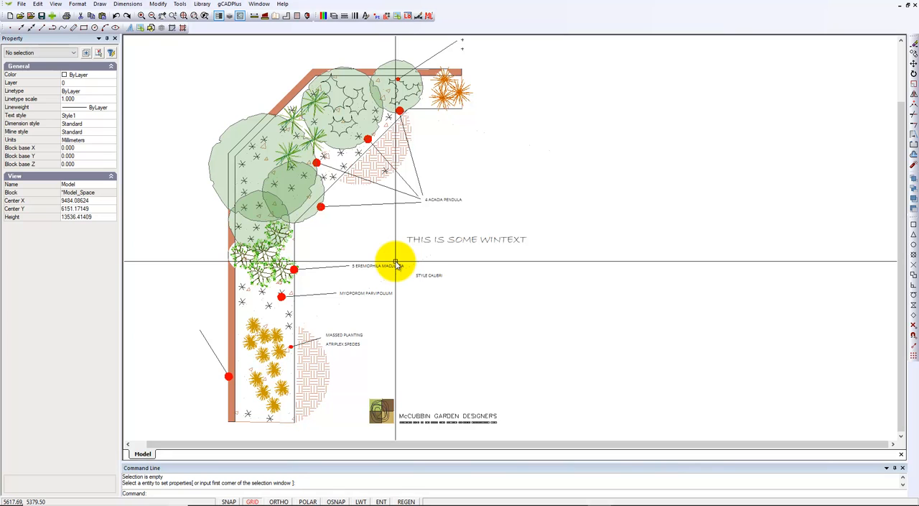